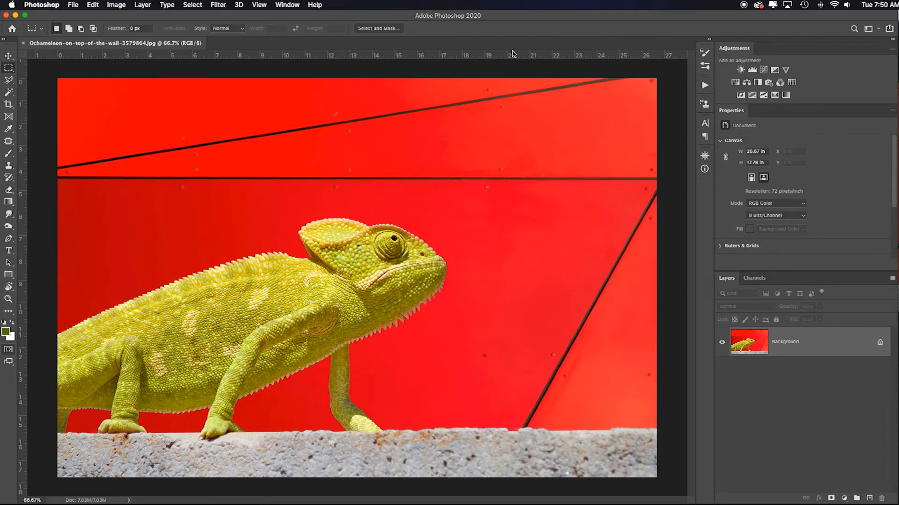
Step: Apply the Desaturate adjustment to the chameleon photo
click(117, 5)
mouse_move(143, 31)
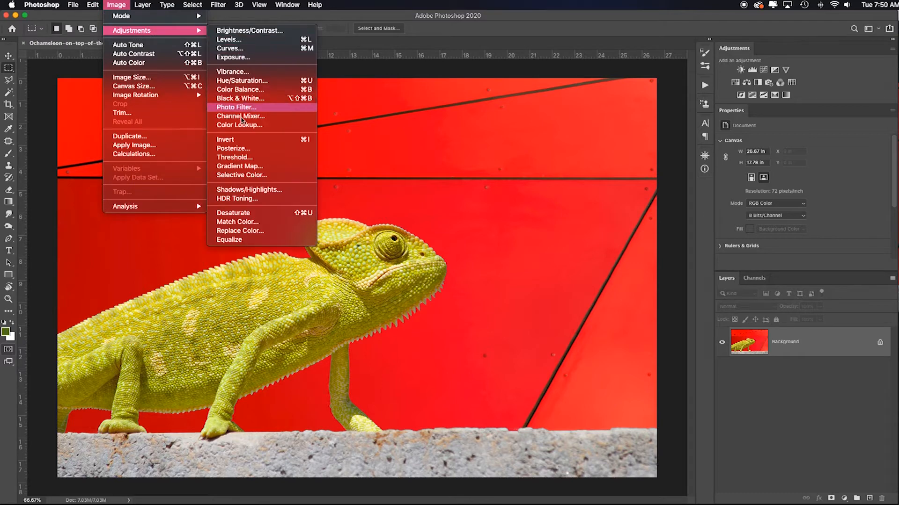
click(229, 213)
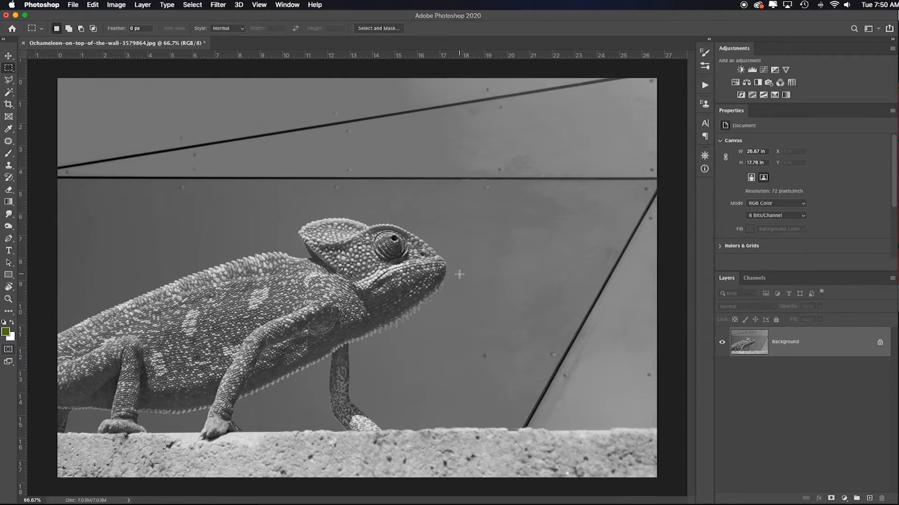
Step: View the desaturated photo's Red, Green and Blue channels individually, undo the desaturation and show the RGB composite
click(751, 279)
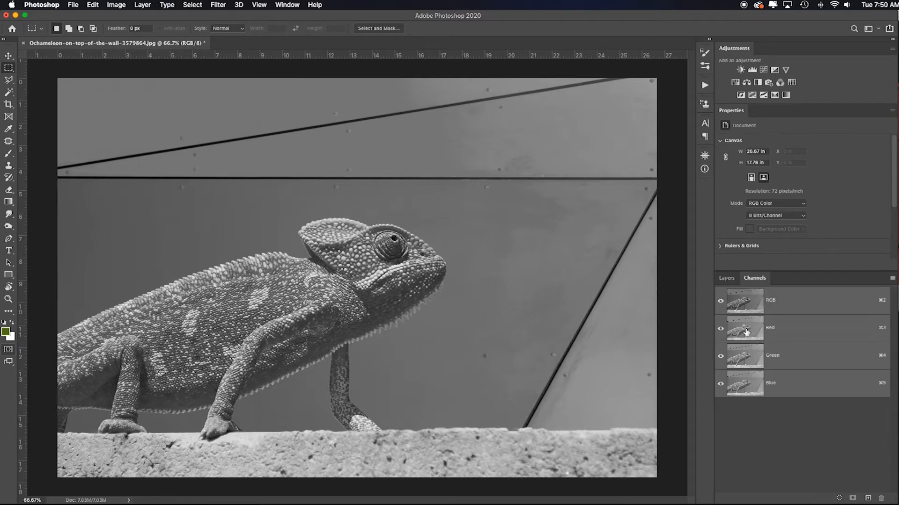
click(746, 335)
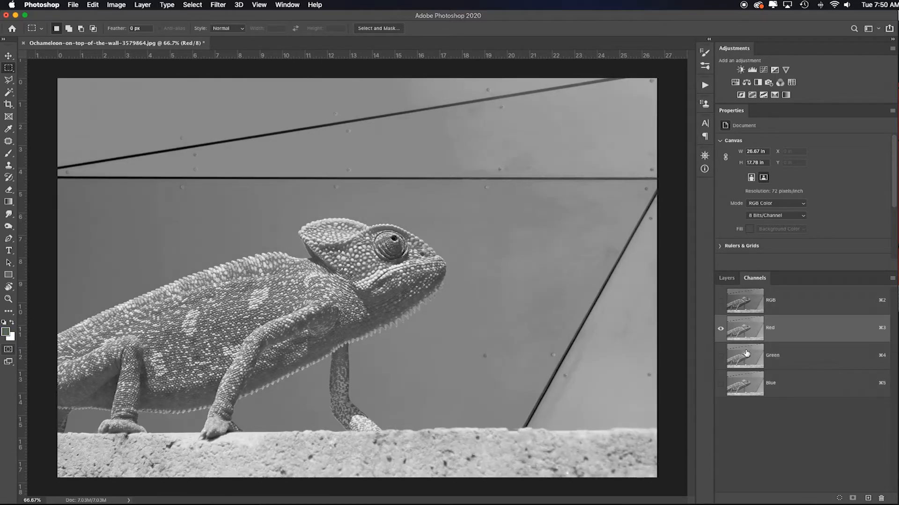
click(745, 357)
click(754, 392)
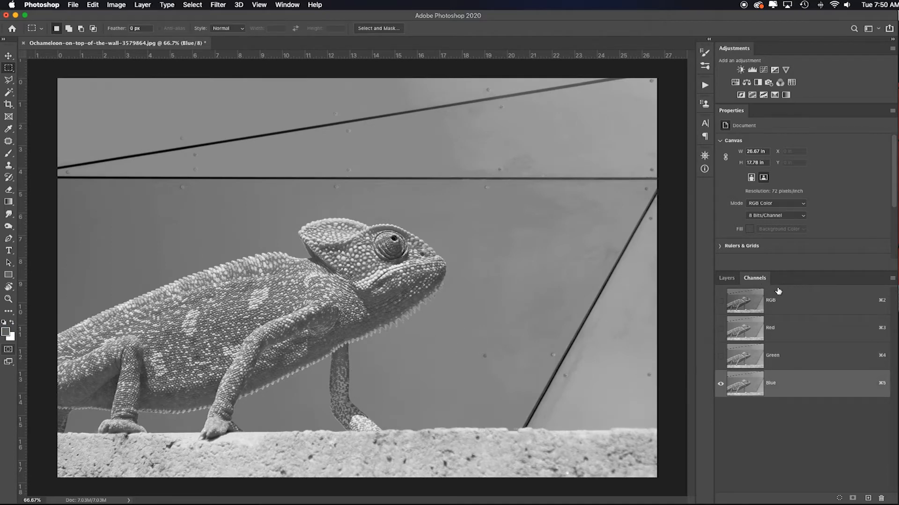
key(super+z)
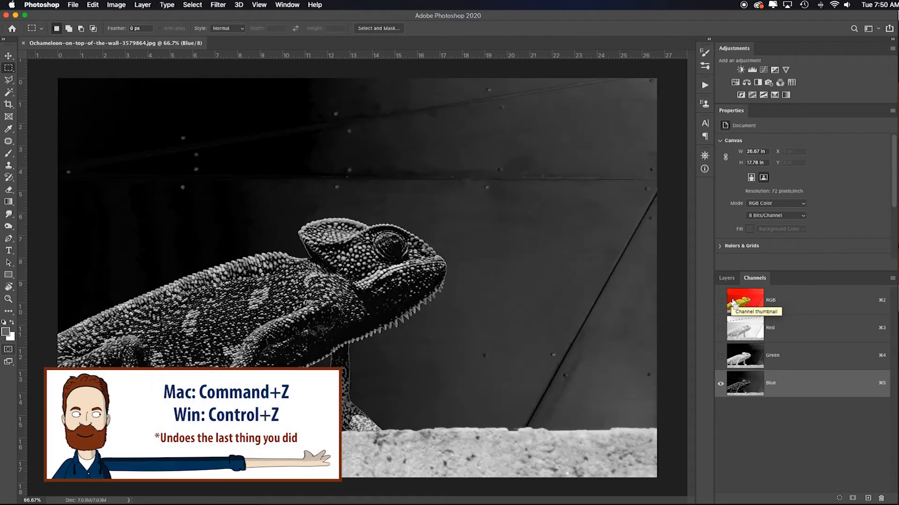
click(751, 304)
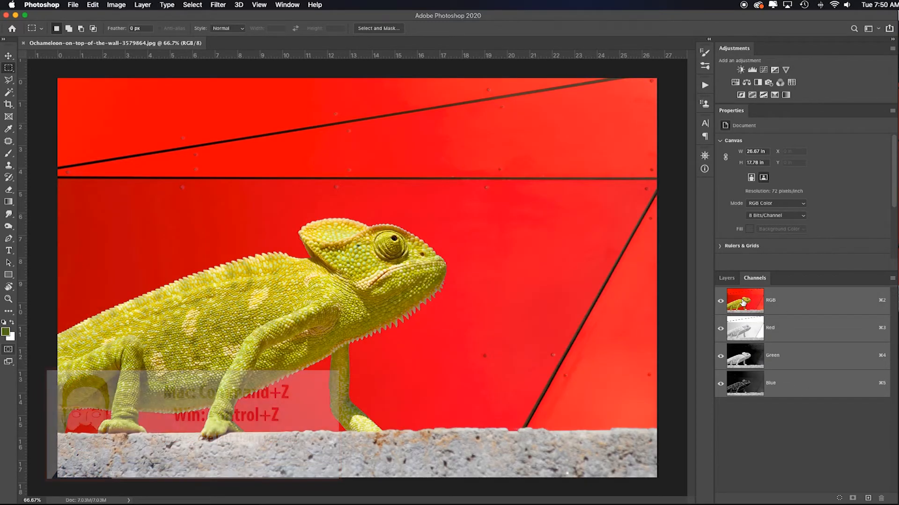
Step: View the colour photo's Red, Green and Blue channels one at a time and return to the layer list in RGB
click(747, 333)
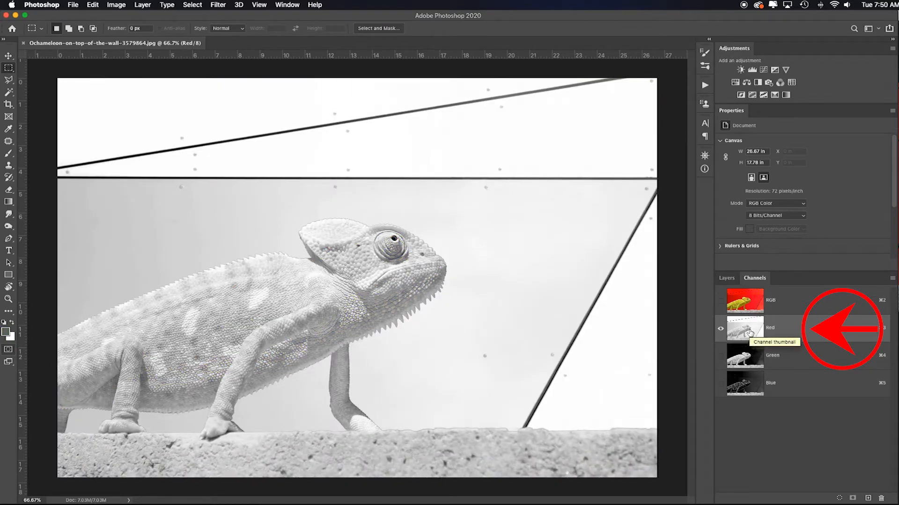
click(748, 356)
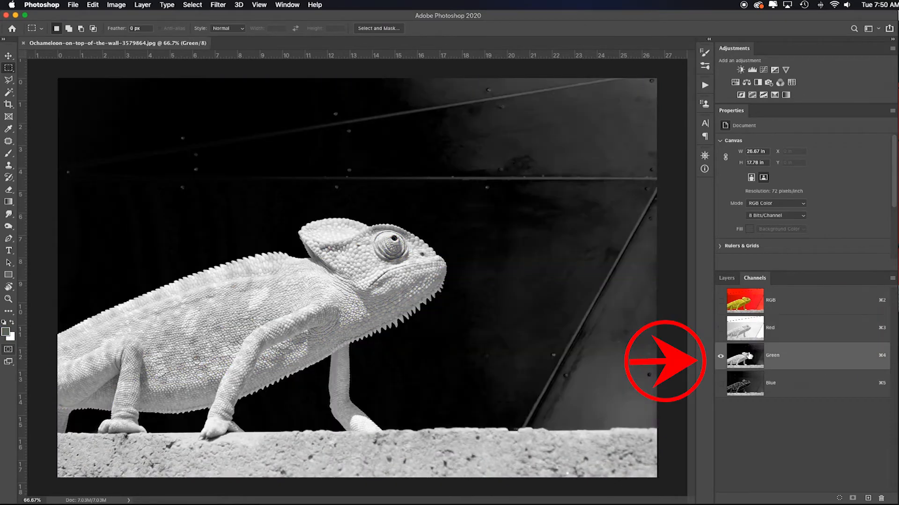
click(751, 394)
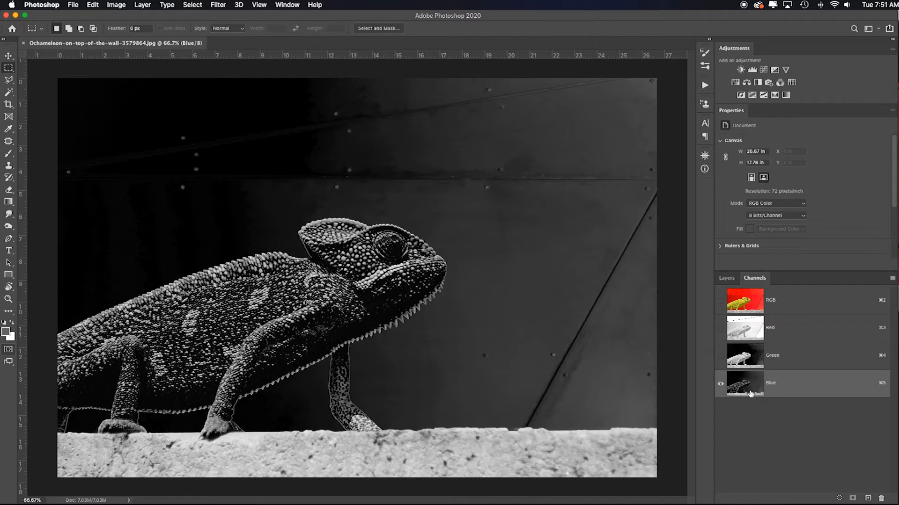
click(753, 306)
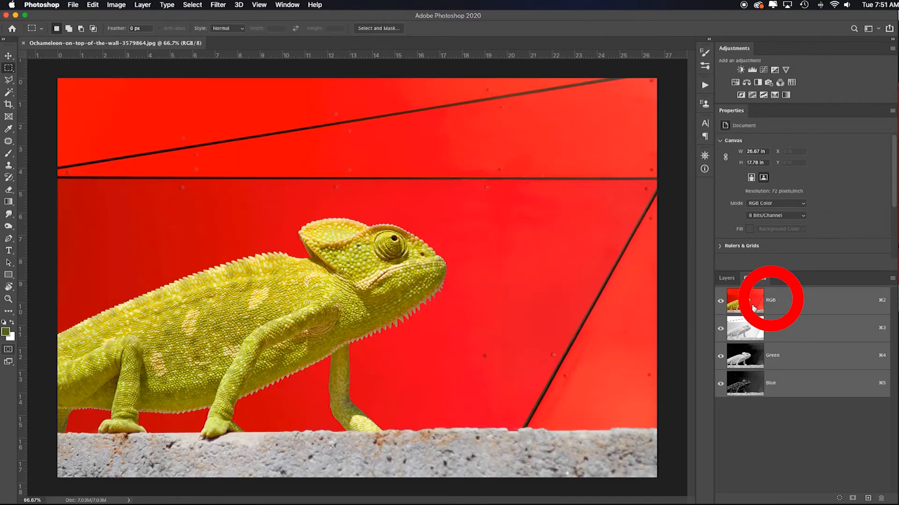
click(727, 278)
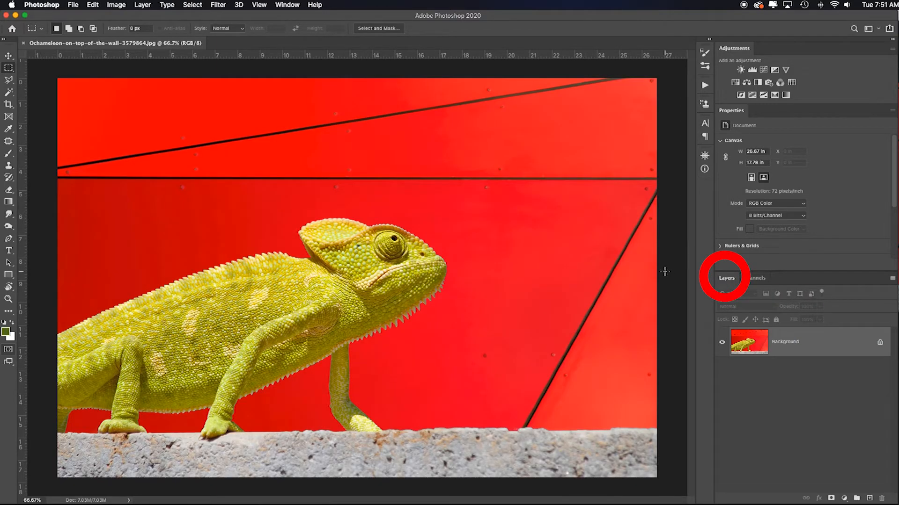
Step: Apply a direct Hue/Saturation adjustment to the photo with Saturation set to -100
click(116, 5)
mouse_move(118, 31)
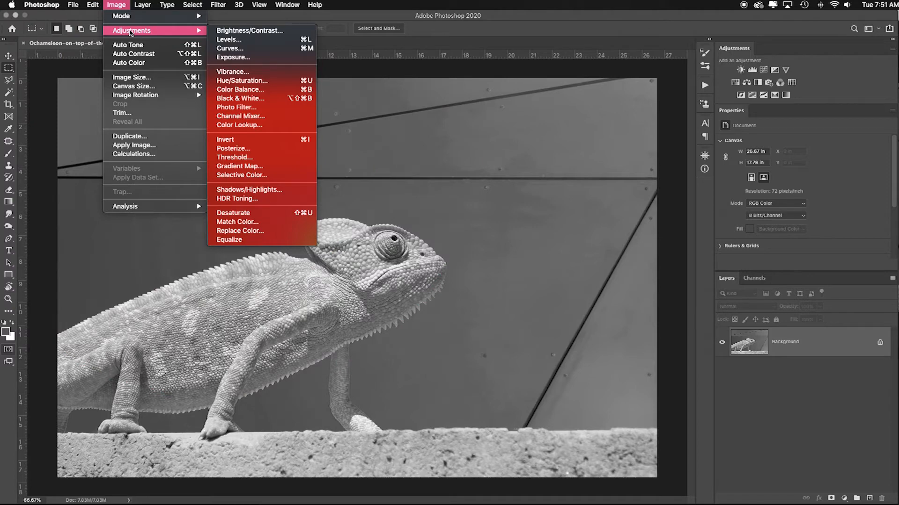
click(242, 80)
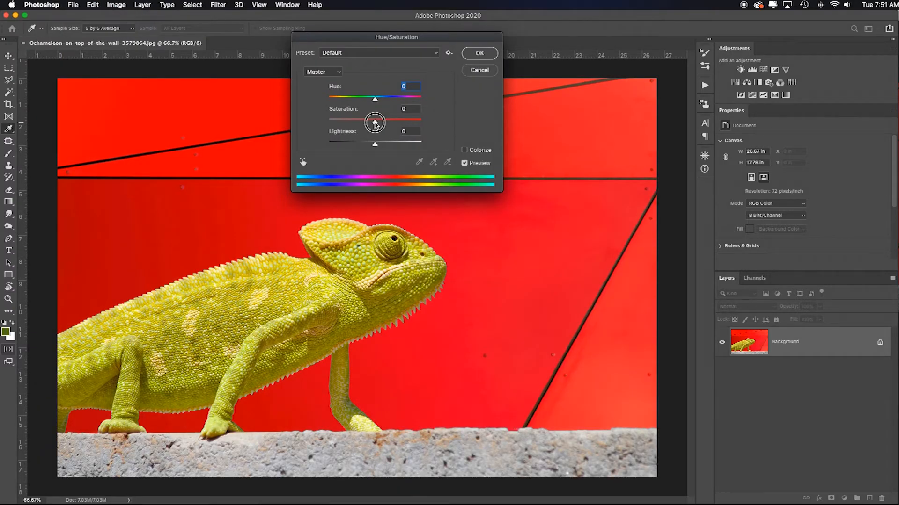
drag(375, 122, 287, 115)
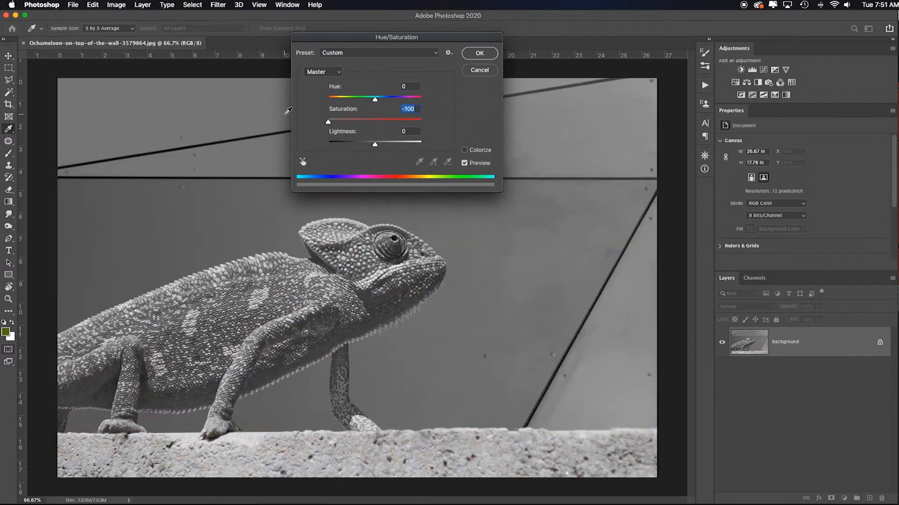
click(480, 54)
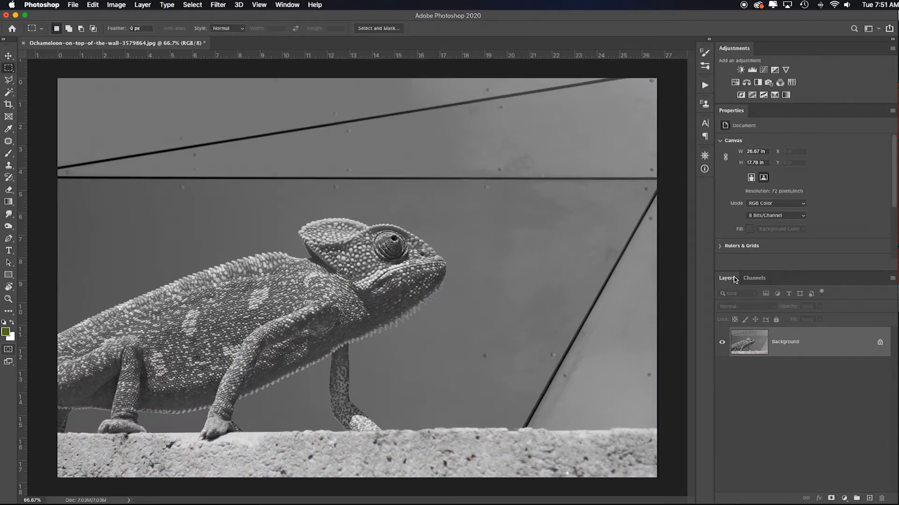
Step: Check each colour channel after the Hue/Saturation change, undo that change and return to the layer list
click(754, 278)
click(740, 330)
click(749, 359)
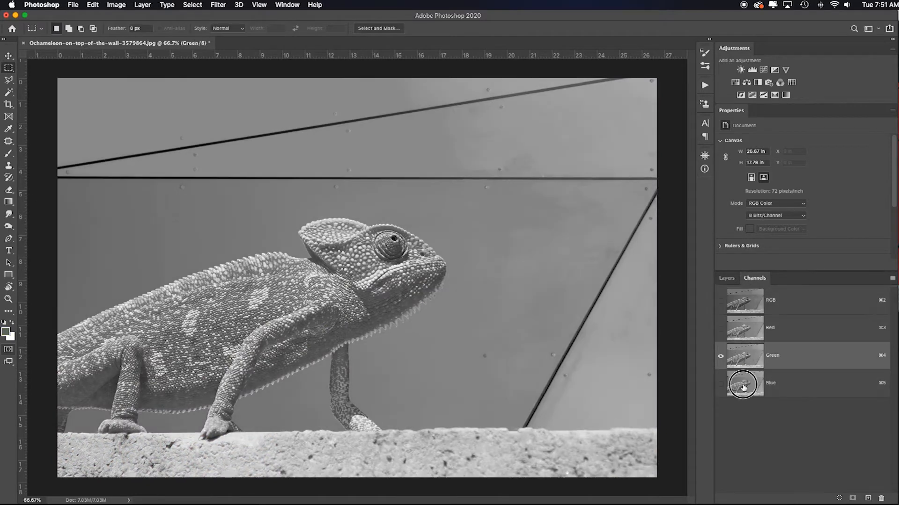
click(751, 378)
click(748, 313)
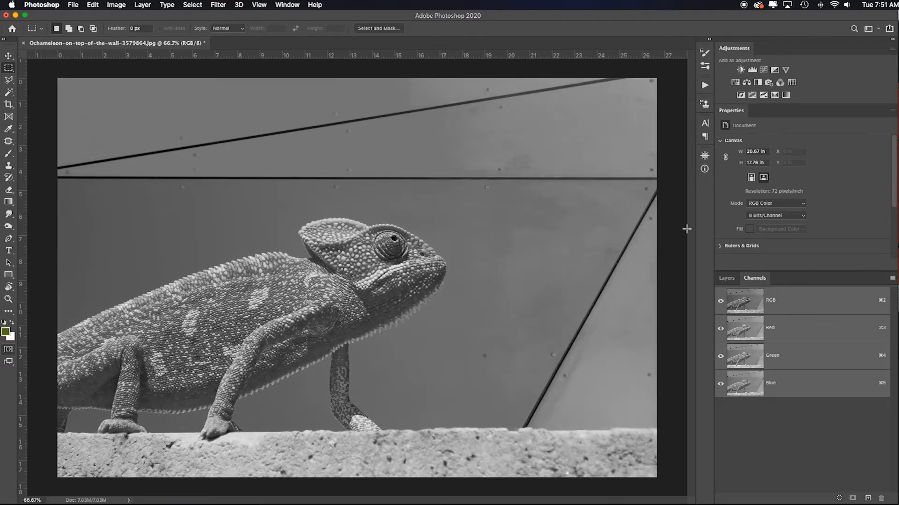
key(super+z)
click(726, 278)
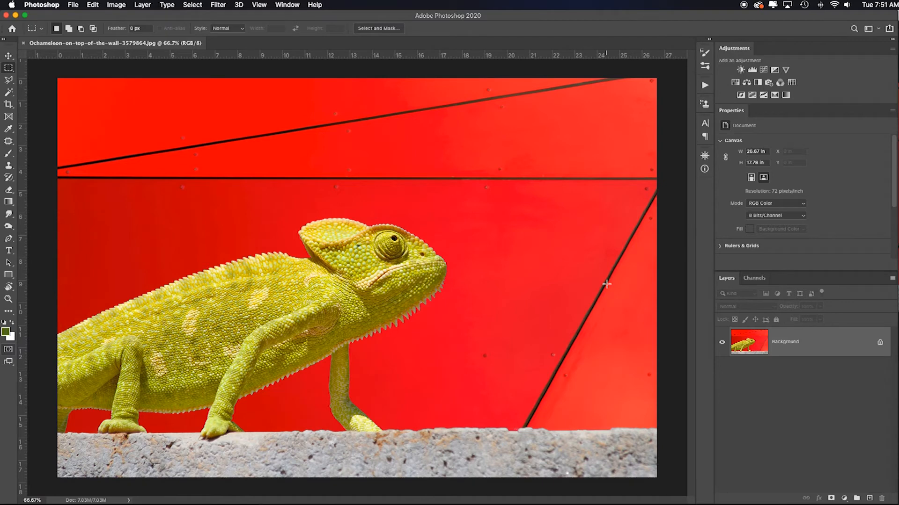
Step: Desaturate the Background layer directly and undo the desaturation
key(super+shift+u)
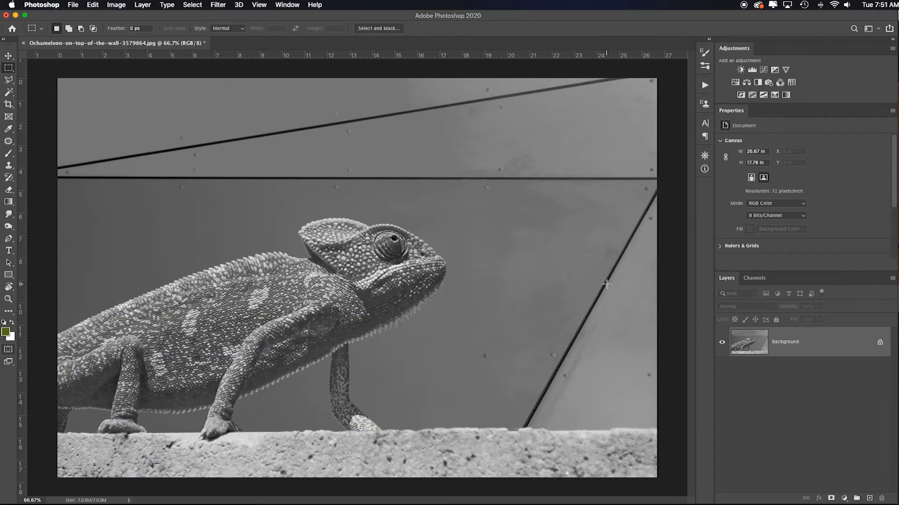
key(super+z)
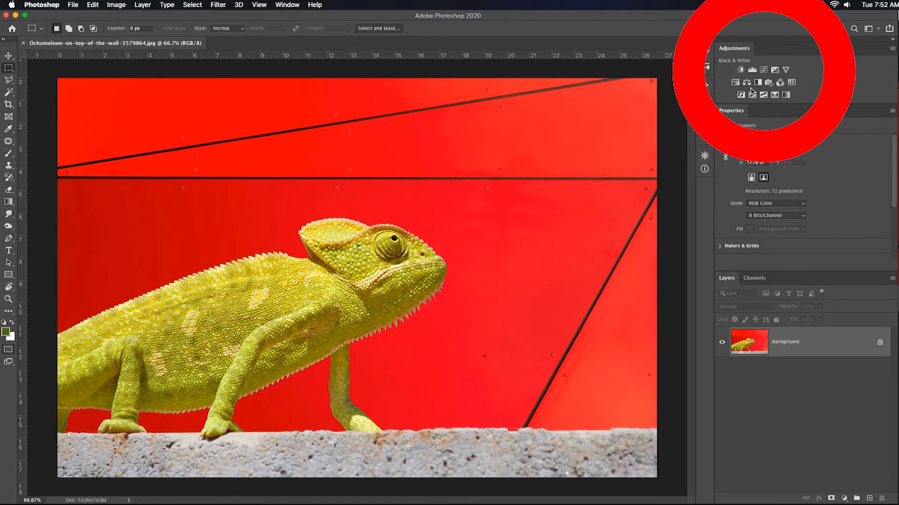
Step: Add a Hue/Saturation adjustment layer above the Background and set its Saturation to -100
click(844, 499)
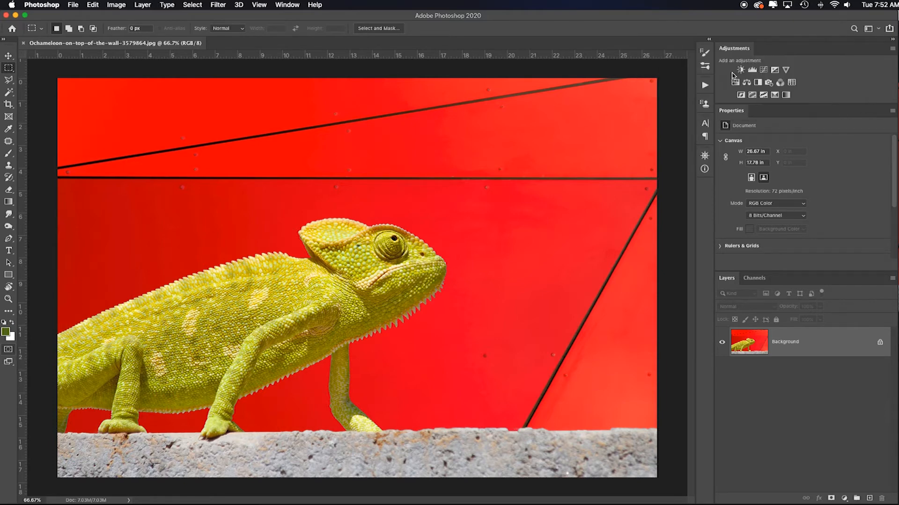
click(735, 83)
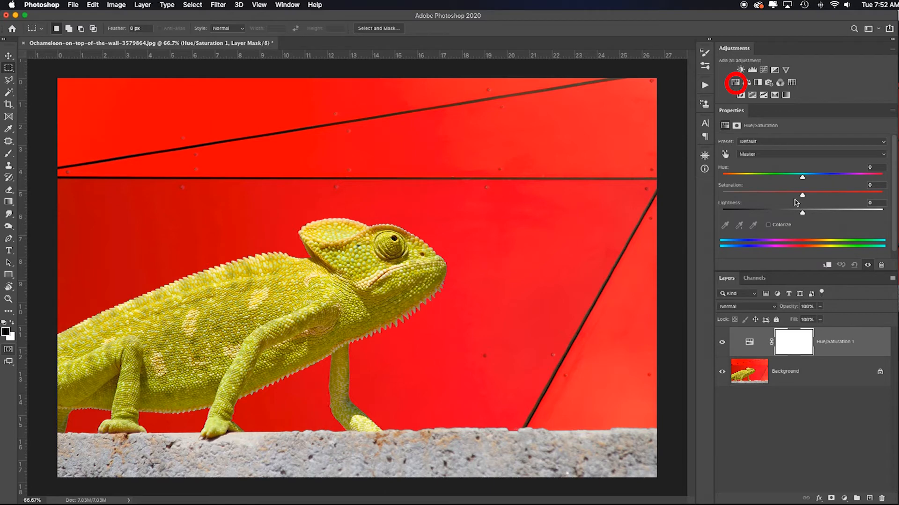
drag(801, 195, 715, 188)
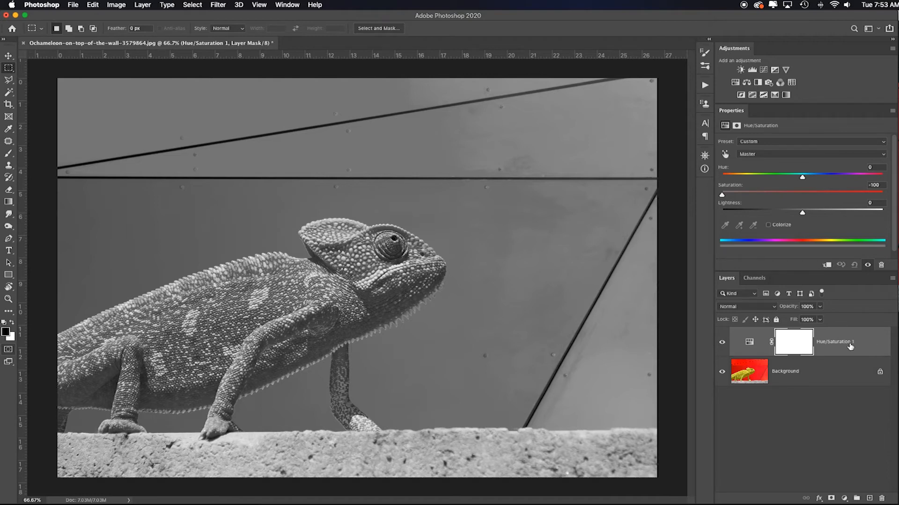
Step: Set the Hue/Saturation adjustment layer's blending mode to Soft Light and hide the layer
click(753, 311)
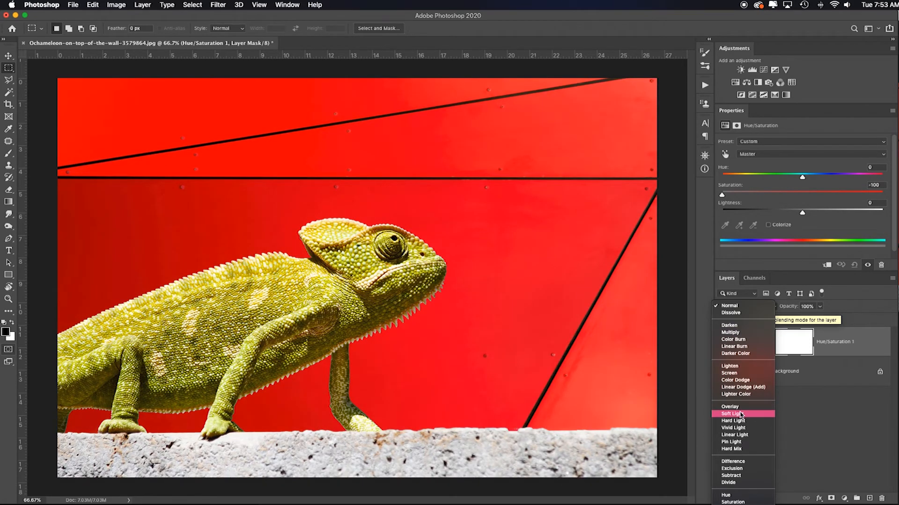
click(741, 415)
click(721, 342)
Step: Duplicate the Background layer and set the copy's blending mode to Soft Light
click(829, 371)
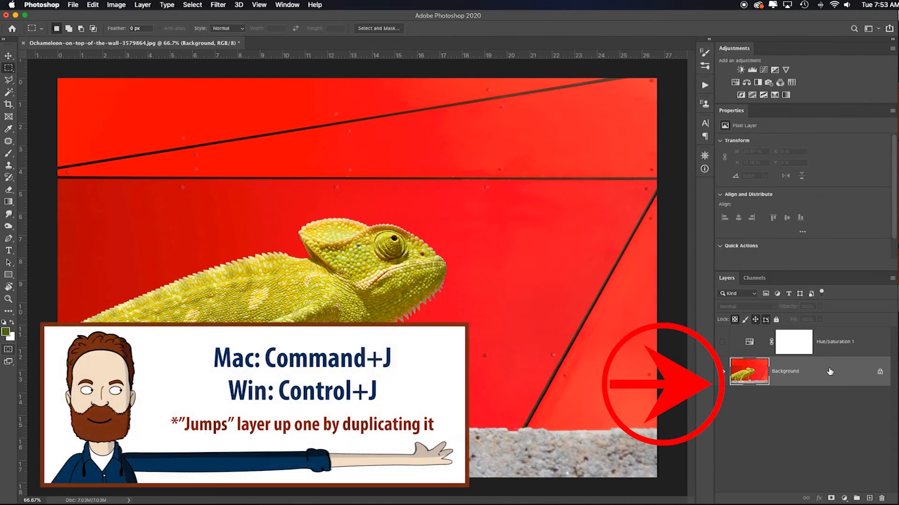
key(super+j)
click(753, 308)
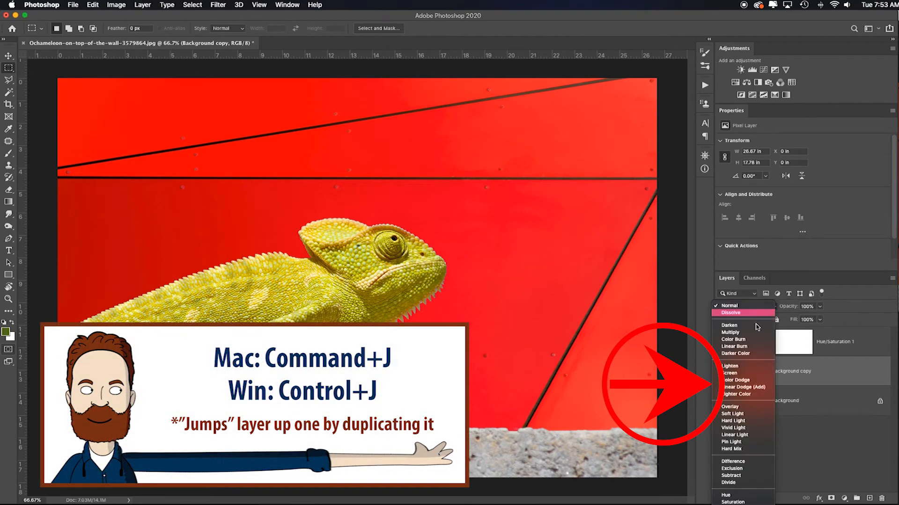
click(749, 415)
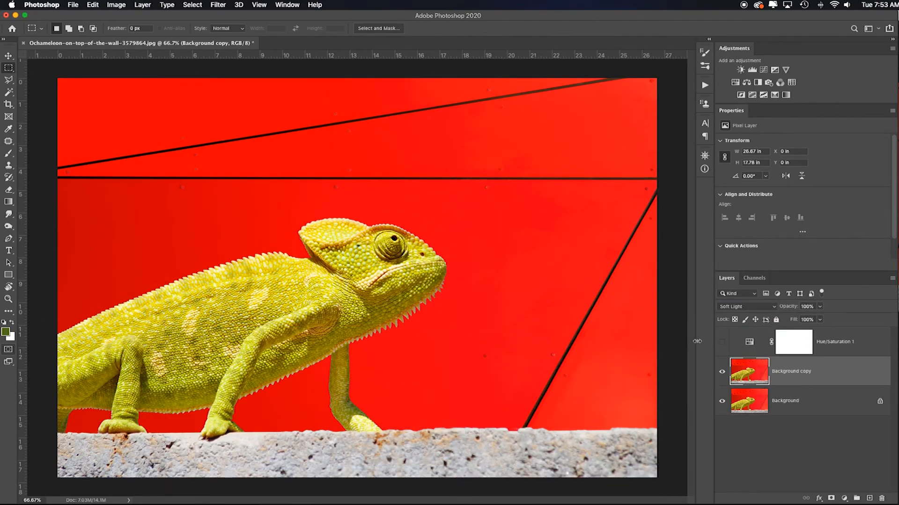
Step: Compare the Soft Light Hue/Saturation layer with the Soft Light Background copy by alternating their visibility
click(722, 343)
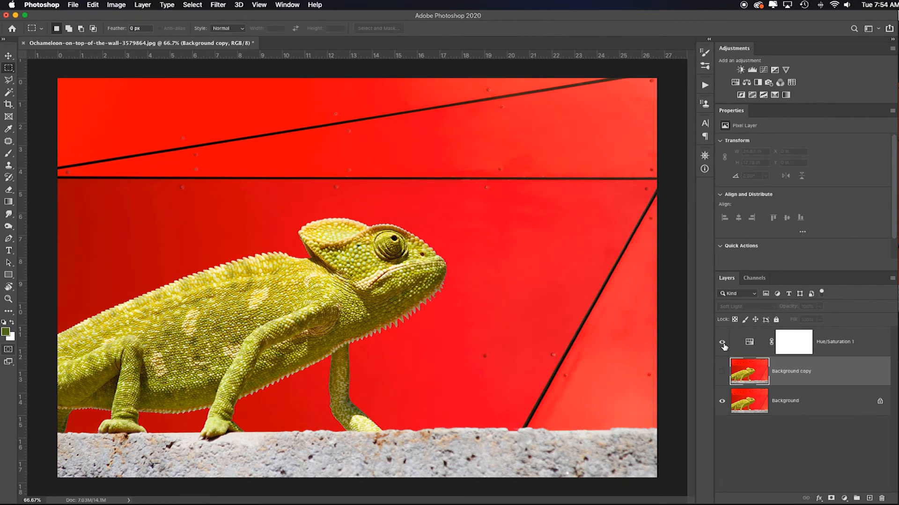
click(842, 342)
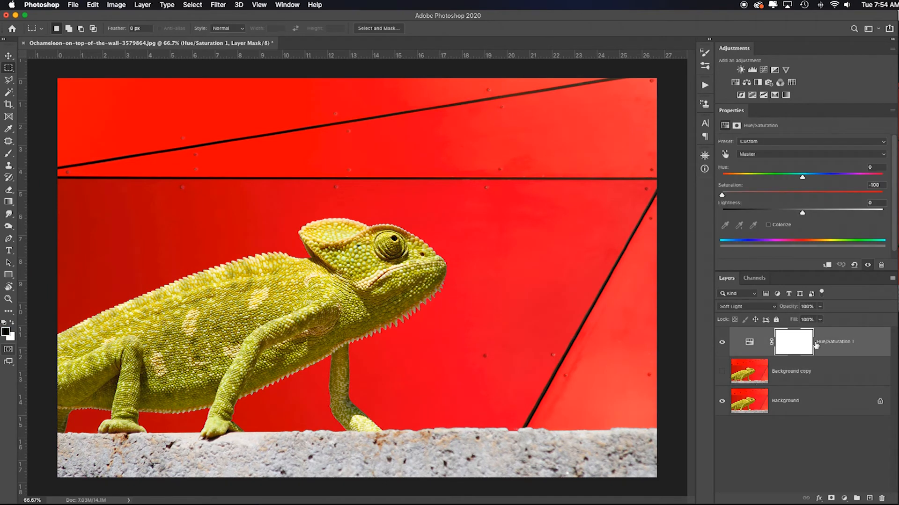
click(722, 343)
click(722, 372)
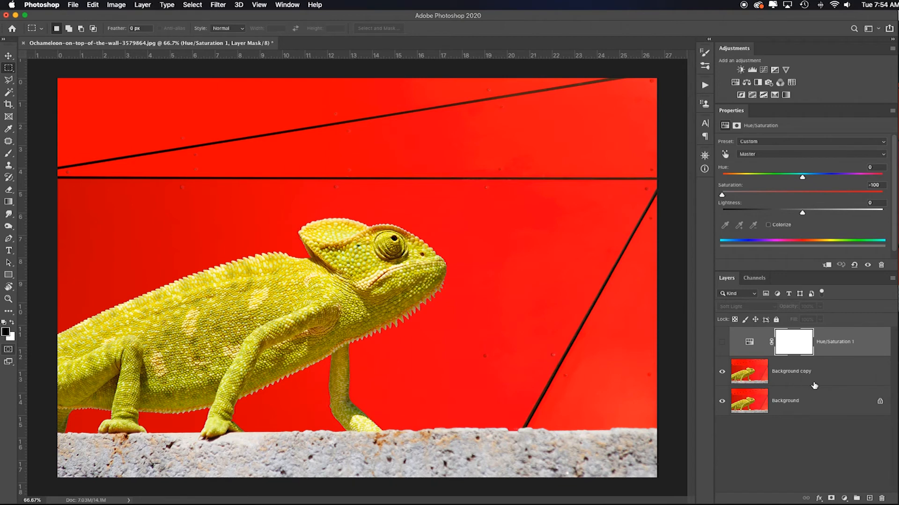
click(721, 372)
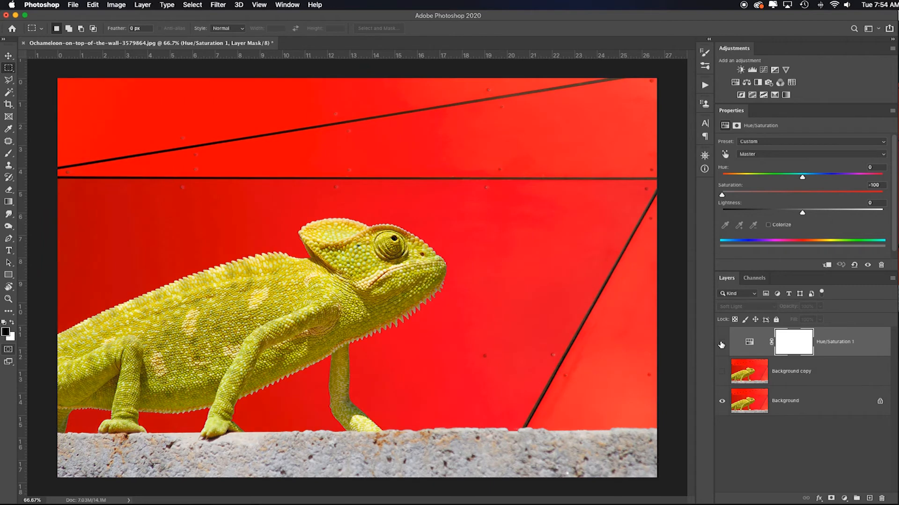
click(722, 343)
click(722, 344)
click(722, 343)
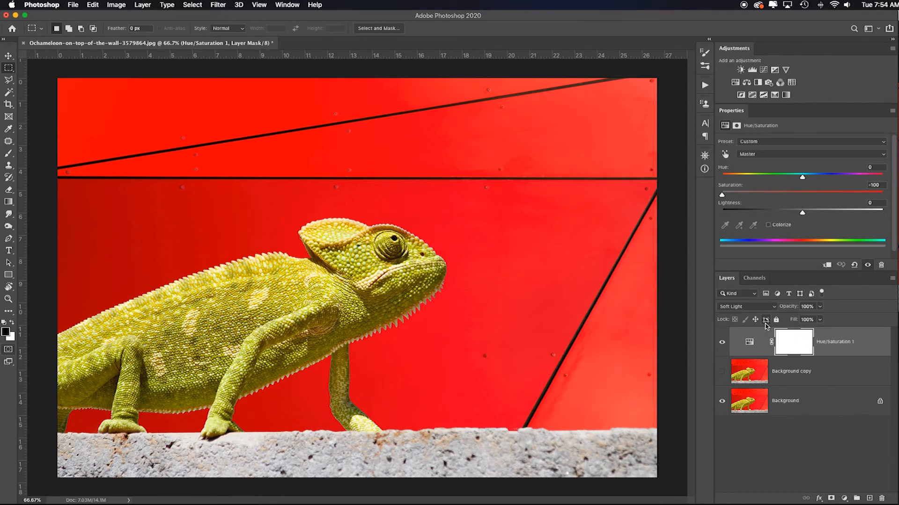
click(759, 279)
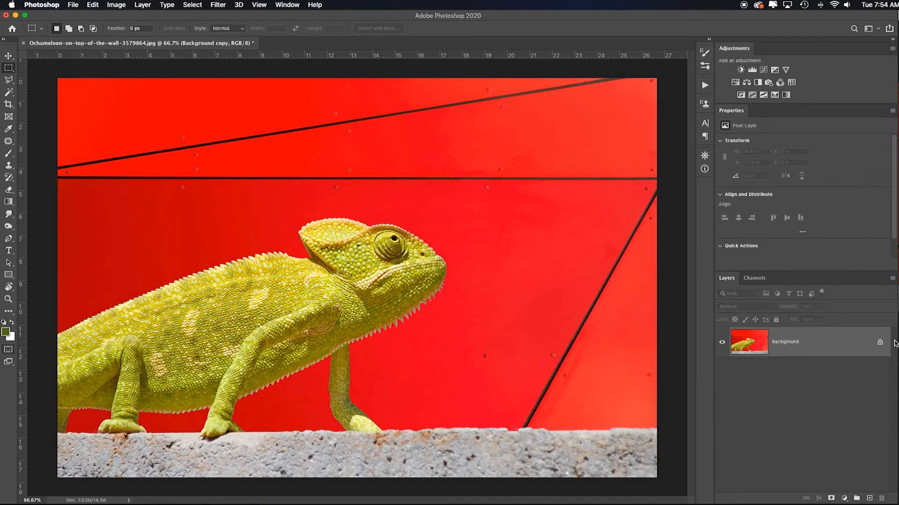
Step: Desaturate the Background layer, check its Blue and Red channels, and return to the layer list
key(super+shift+u)
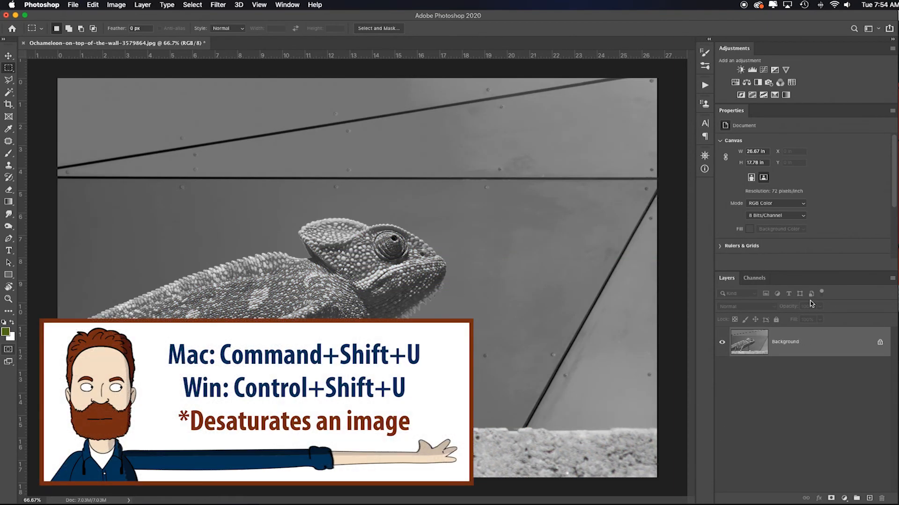
click(754, 278)
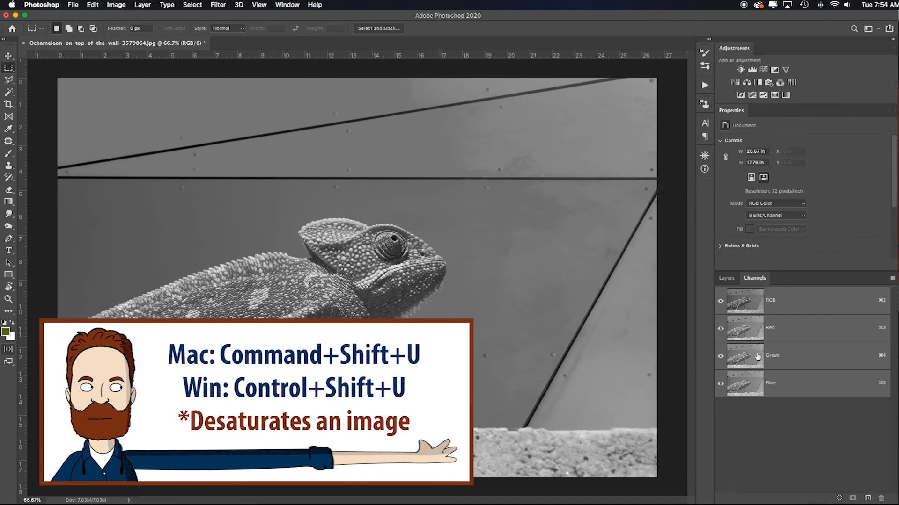
click(751, 395)
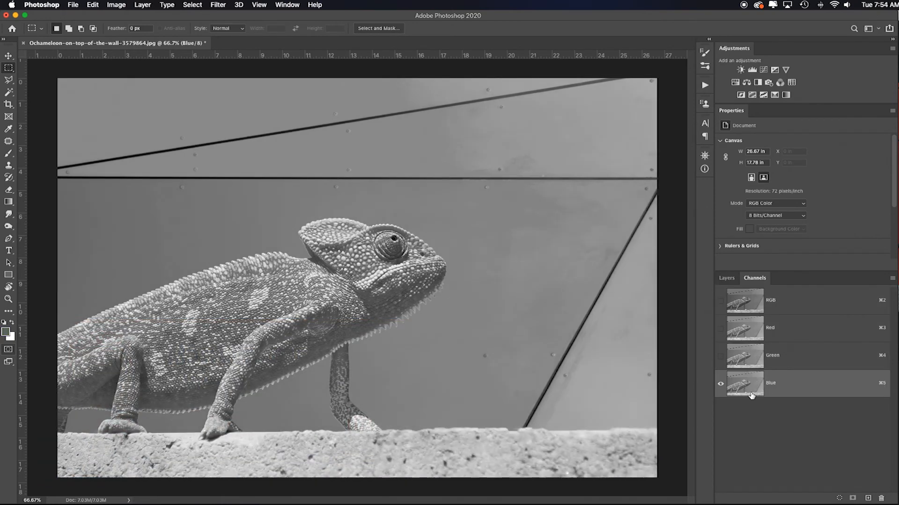
click(752, 334)
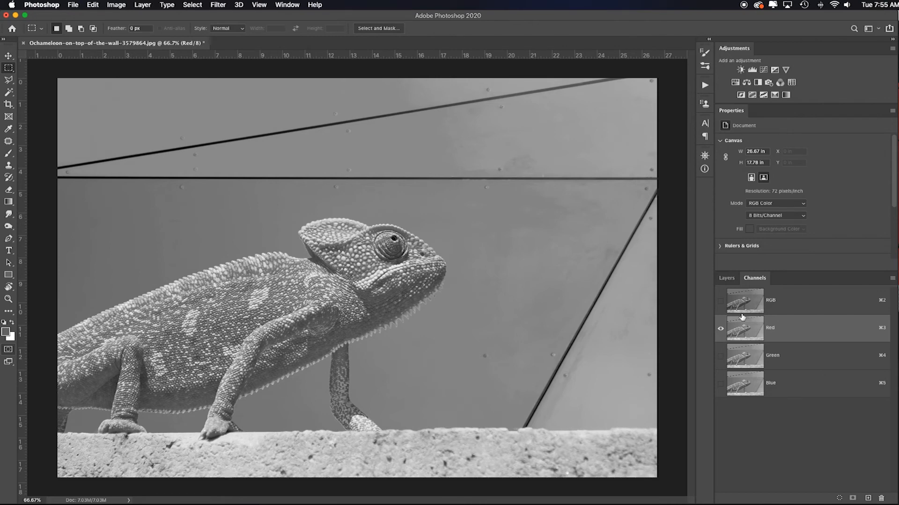
click(726, 278)
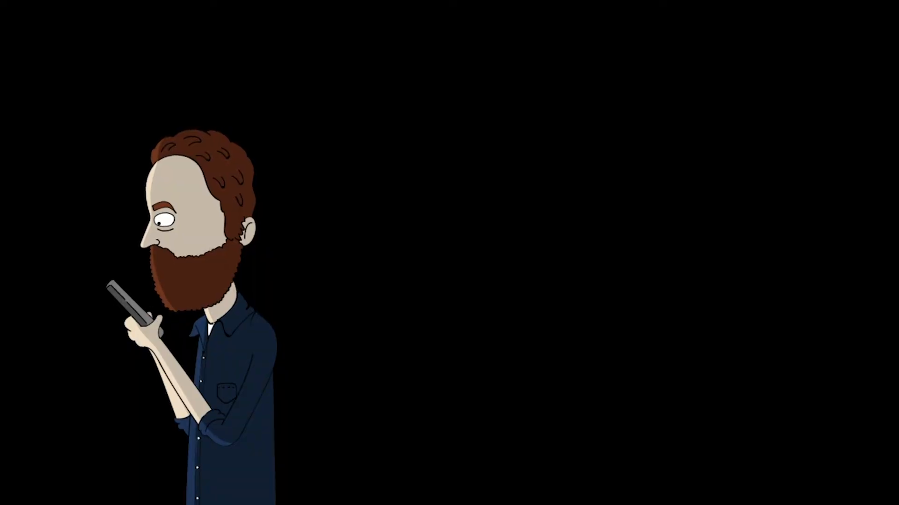